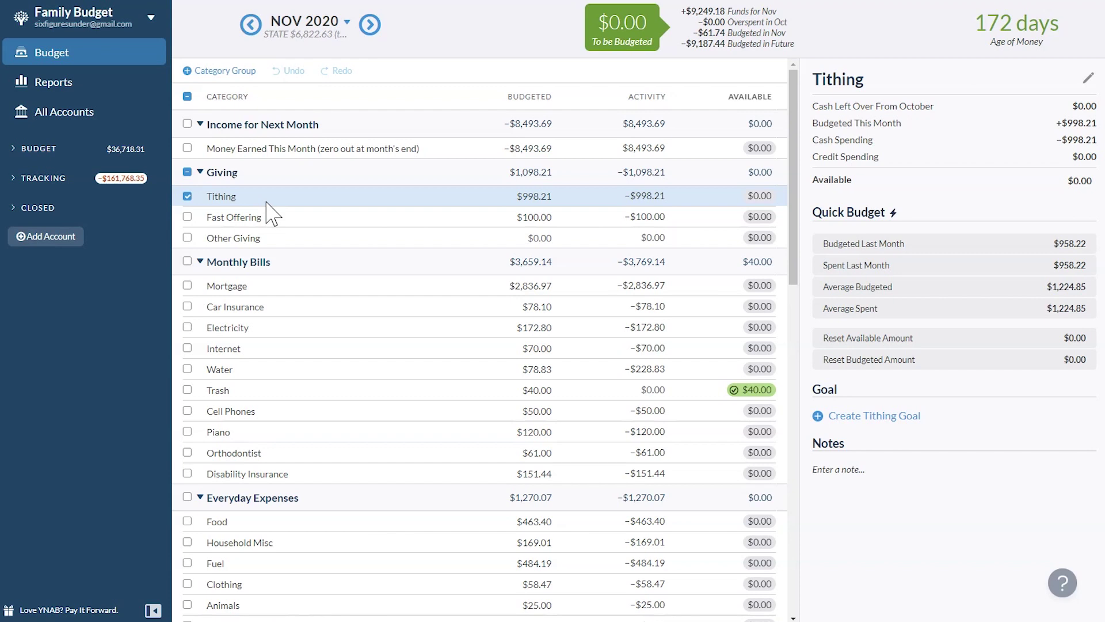
# Step: Review the Fast Offering amount, then the Mortgage bill's $2,836.97 November budget, fully spent
pyautogui.click(268, 216)
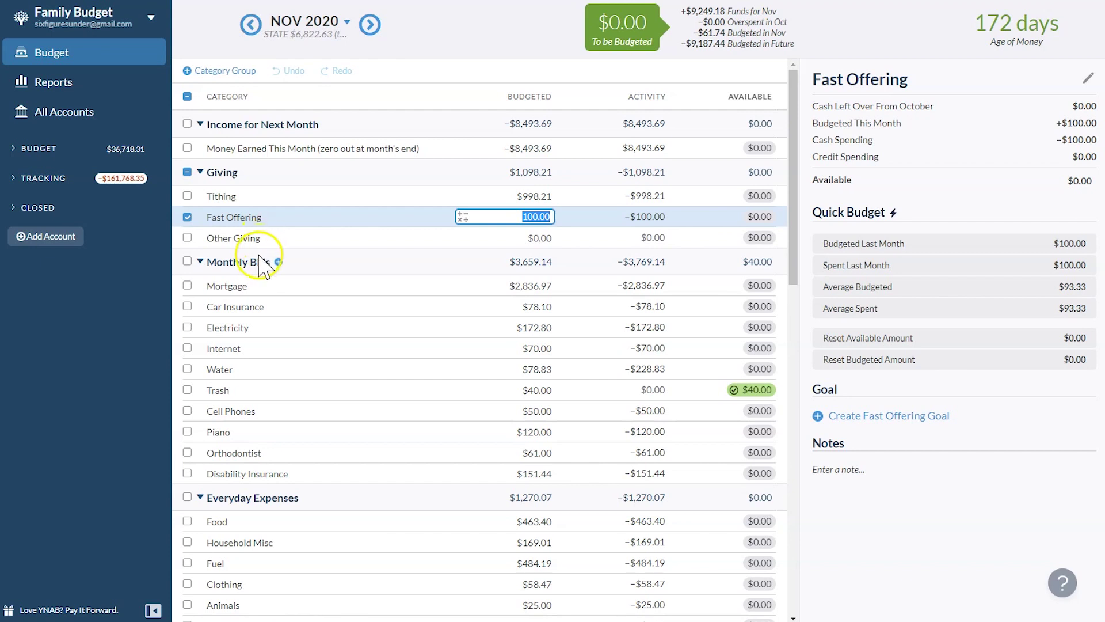
pyautogui.click(261, 288)
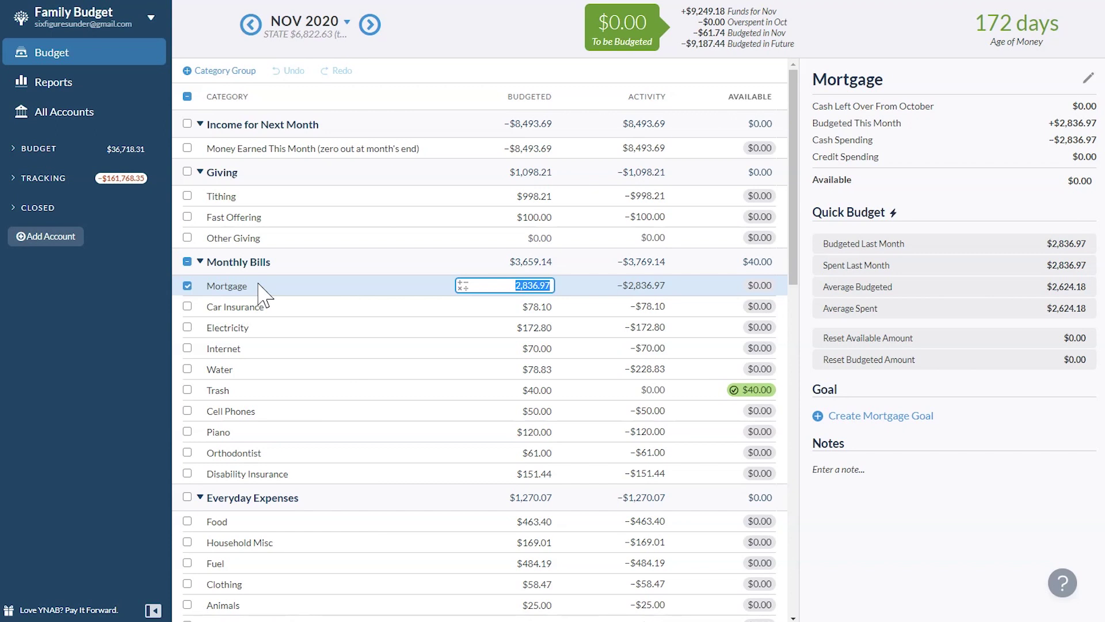
# Step: Show Car Insurance's $78.10 November budget, fully spent, in the inspector
pyautogui.click(255, 294)
pyautogui.click(261, 308)
pyautogui.click(368, 319)
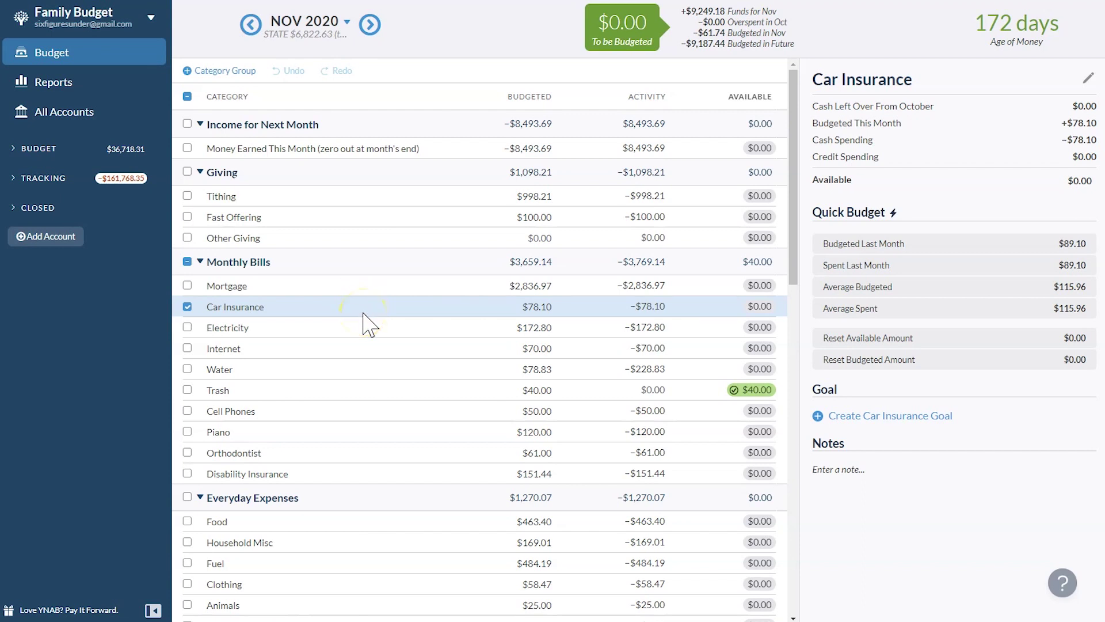
pyautogui.click(361, 308)
# Step: Step through Electricity, Internet and Water, ending on Trash's $40.00 budget with its $34.29 goal met
pyautogui.click(368, 325)
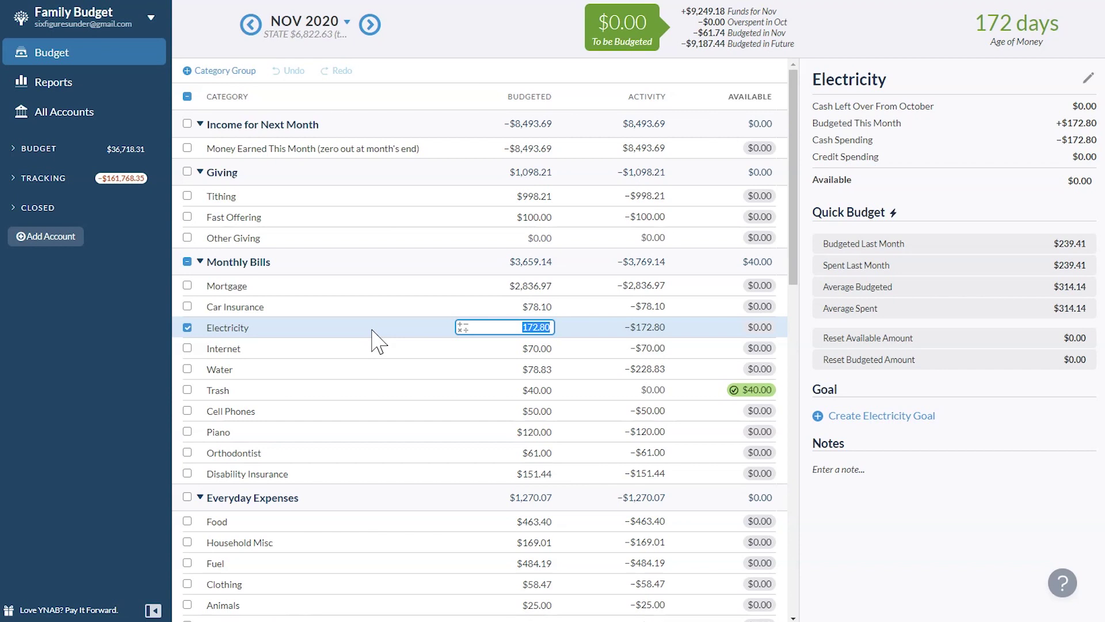
pyautogui.click(369, 349)
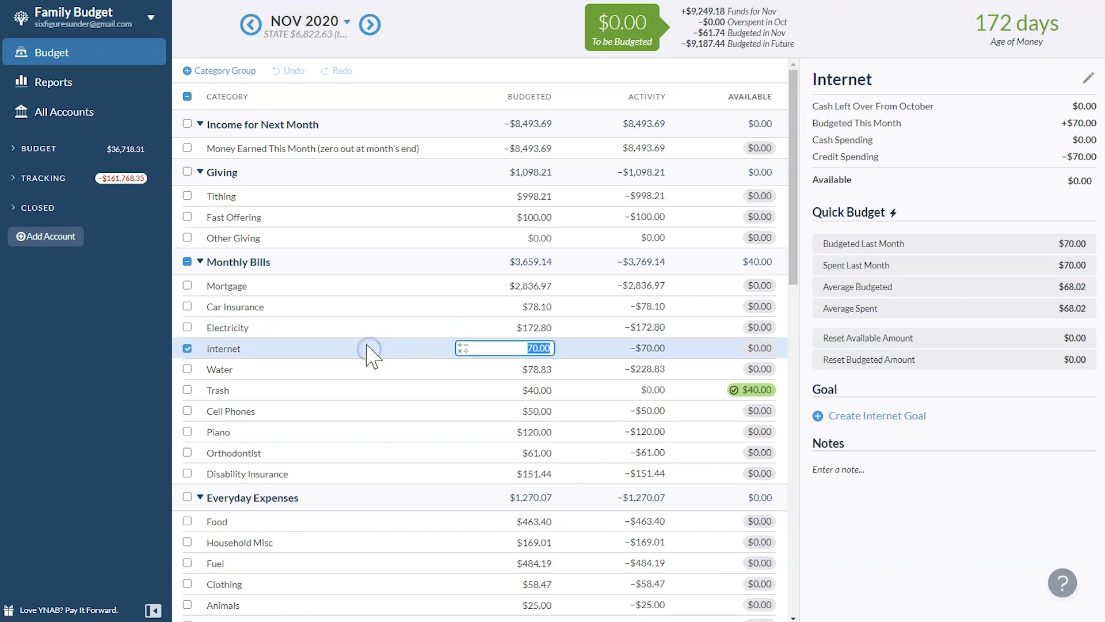
pyautogui.click(357, 365)
pyautogui.click(453, 371)
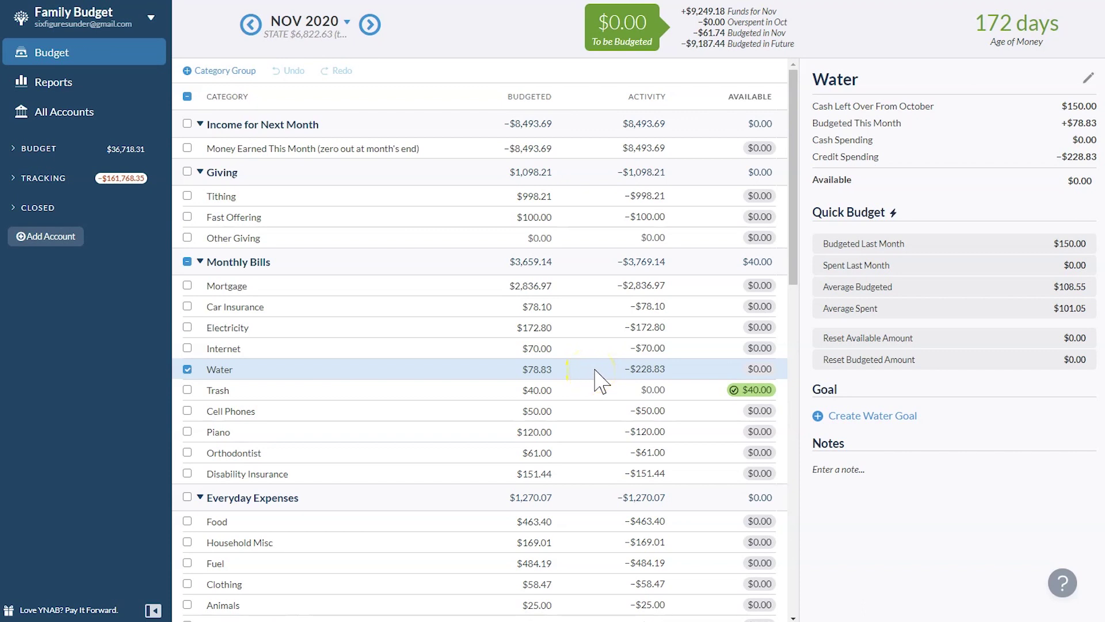
pyautogui.click(526, 390)
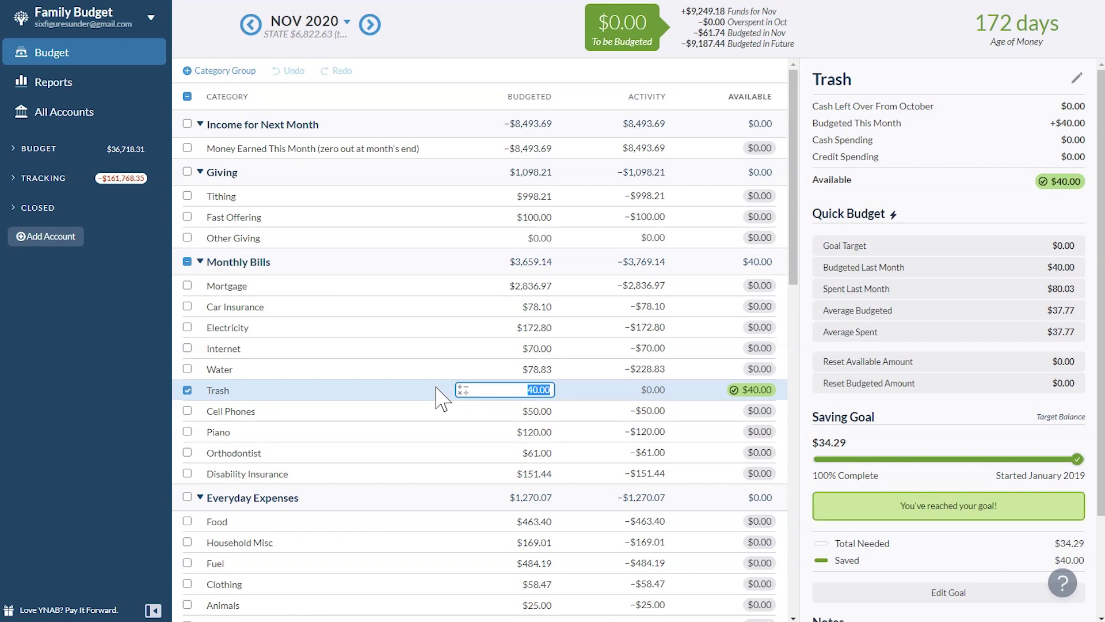
# Step: Select Cell Phones to view its $50.00 November budget, fully spent, with no goal
pyautogui.click(426, 410)
pyautogui.click(425, 409)
pyautogui.click(407, 405)
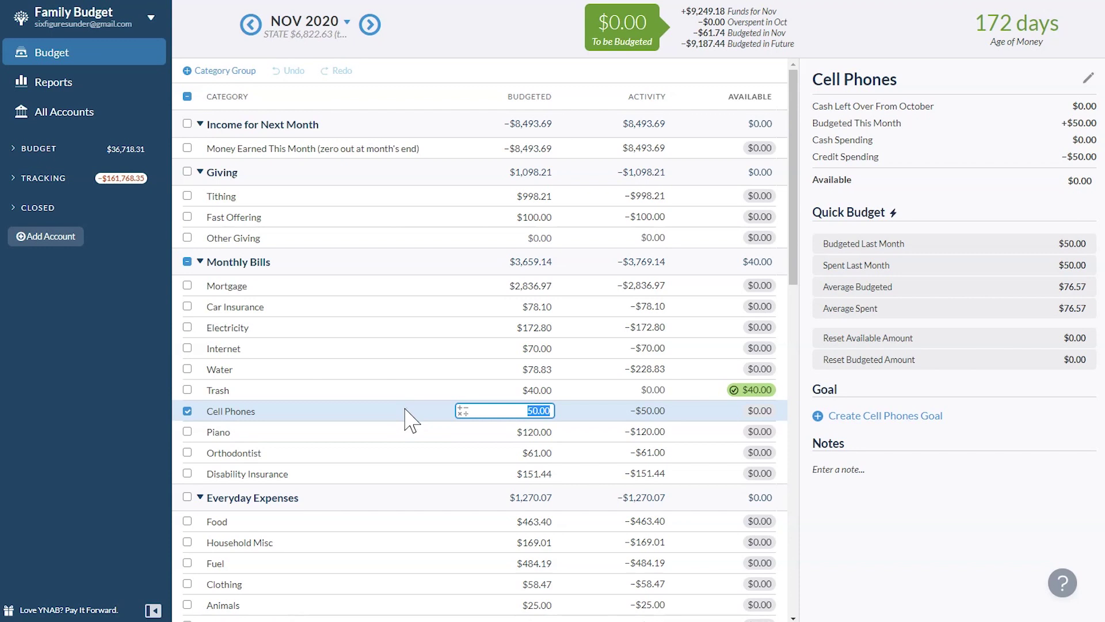
pyautogui.click(406, 417)
pyautogui.click(429, 427)
pyautogui.click(427, 427)
pyautogui.click(425, 440)
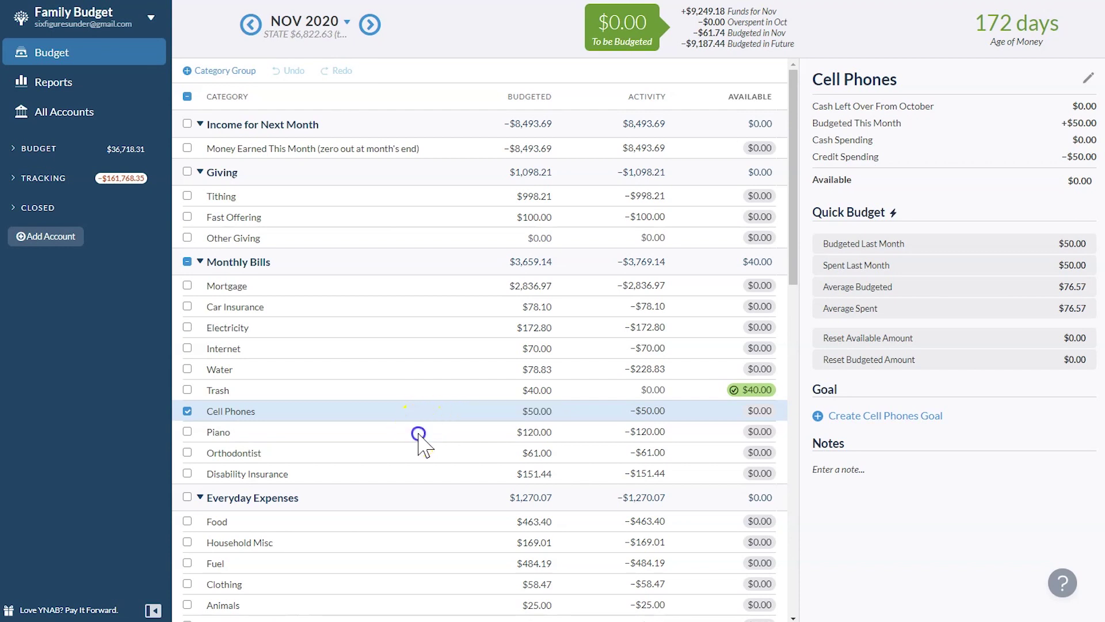
# Step: Review Piano and Orthodontist, ending on Disability Insurance's $151.44 fully spent budget
pyautogui.click(412, 439)
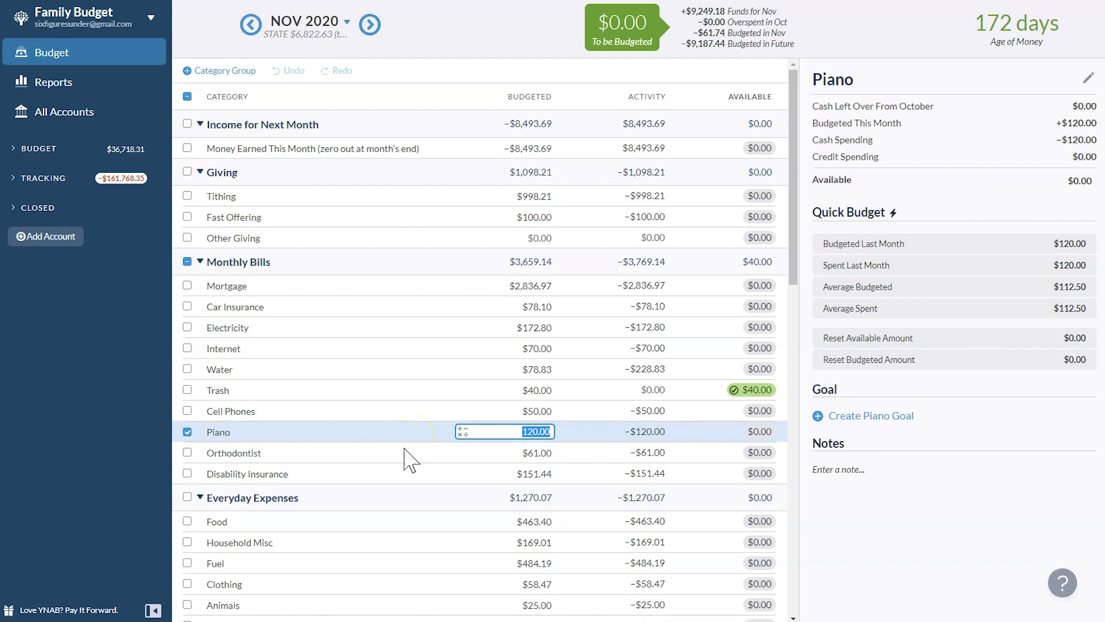
pyautogui.click(406, 453)
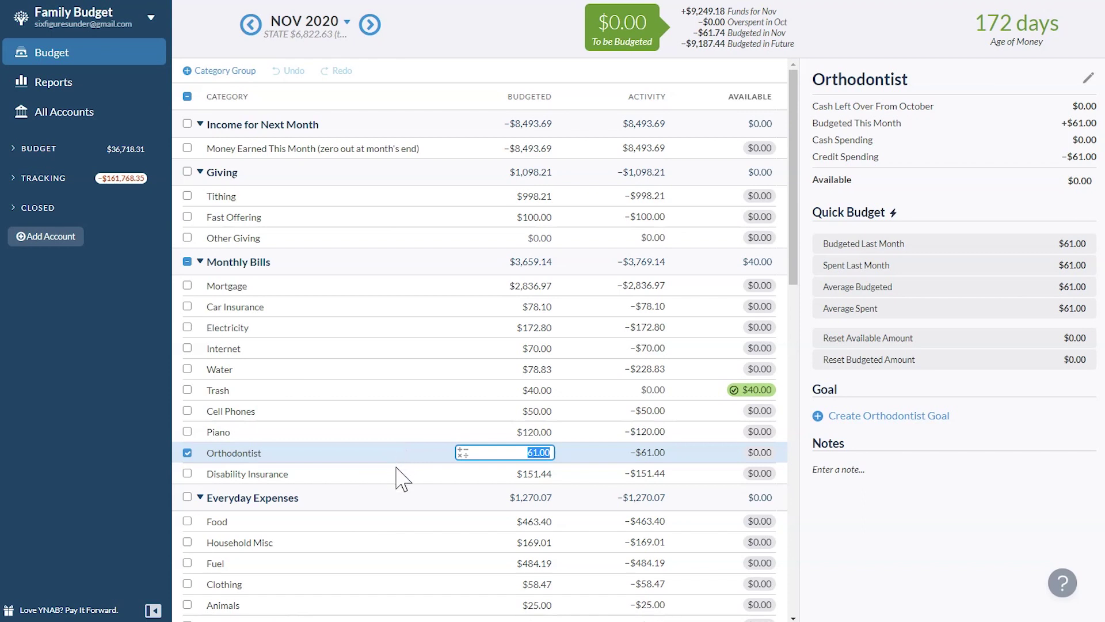
pyautogui.click(397, 469)
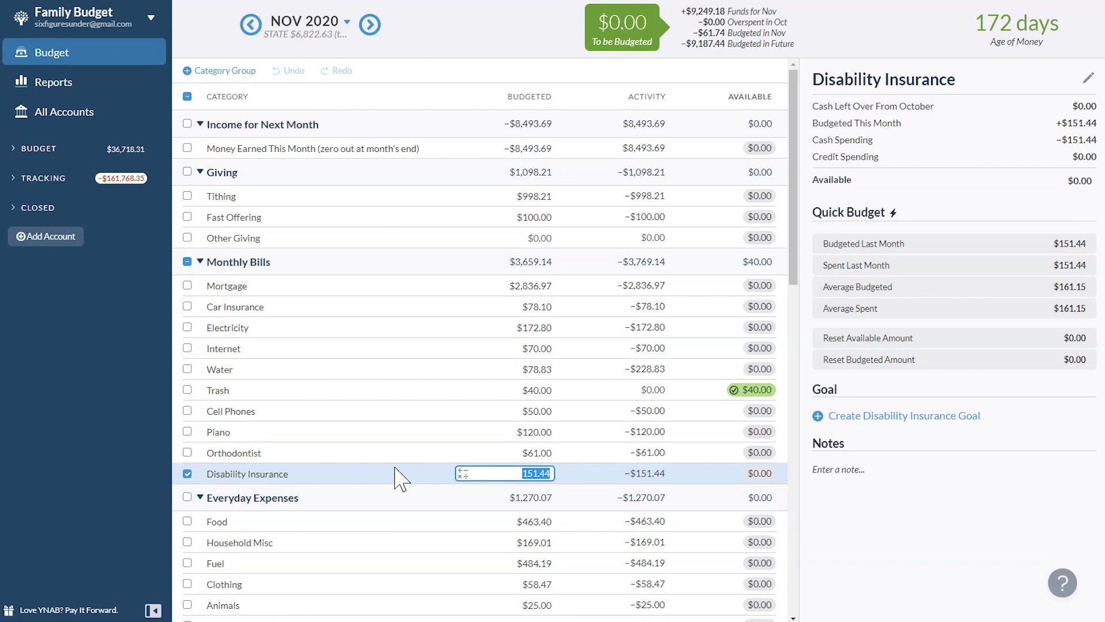
# Step: Scroll to Everyday Expenses and review Food and Household Misc, ending on Fuel's $484.19 budget
pyautogui.scroll(-4, 401, 477)
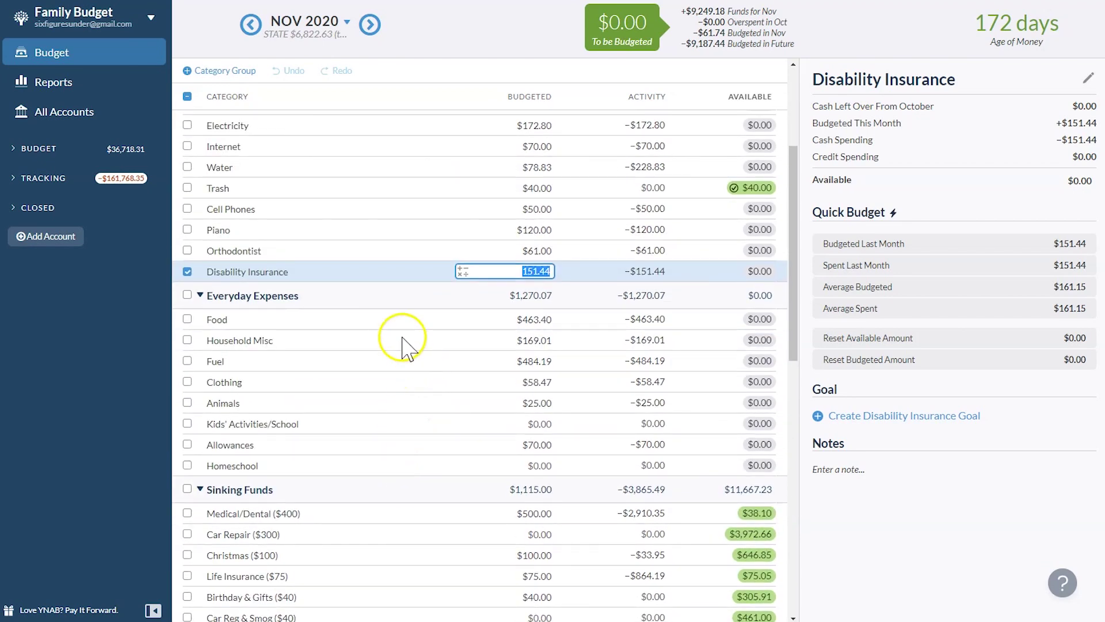
pyautogui.click(361, 320)
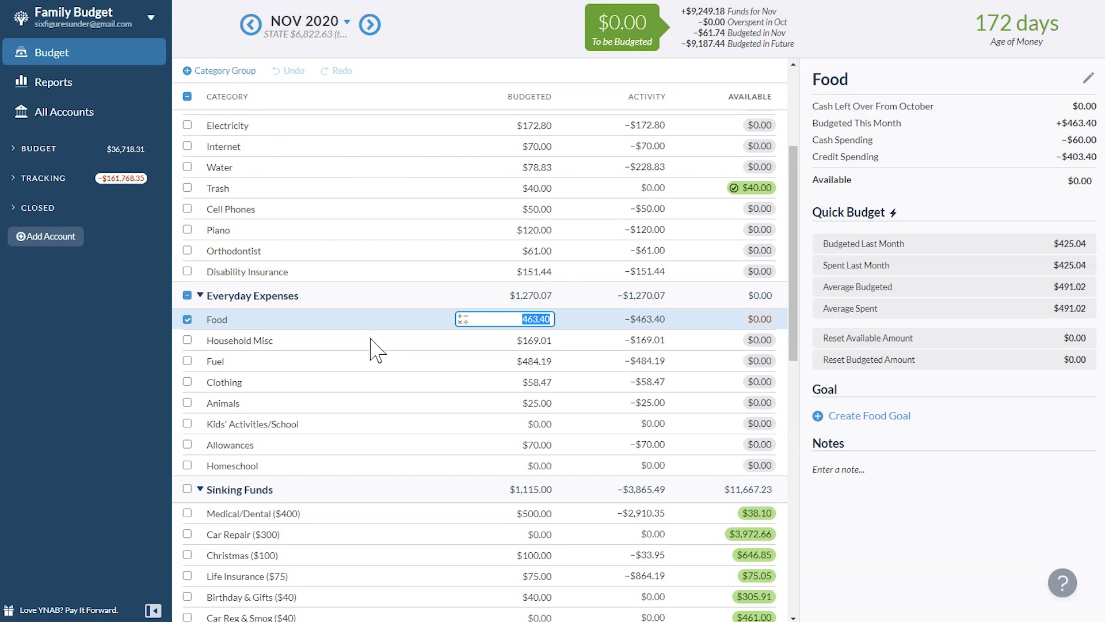
pyautogui.click(438, 345)
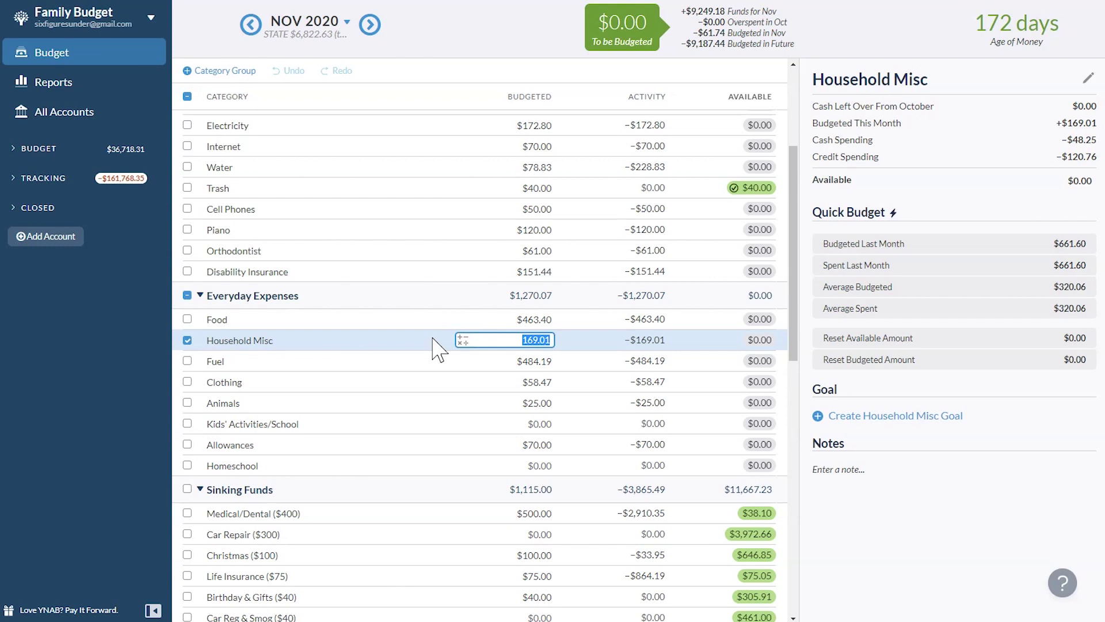
pyautogui.click(427, 358)
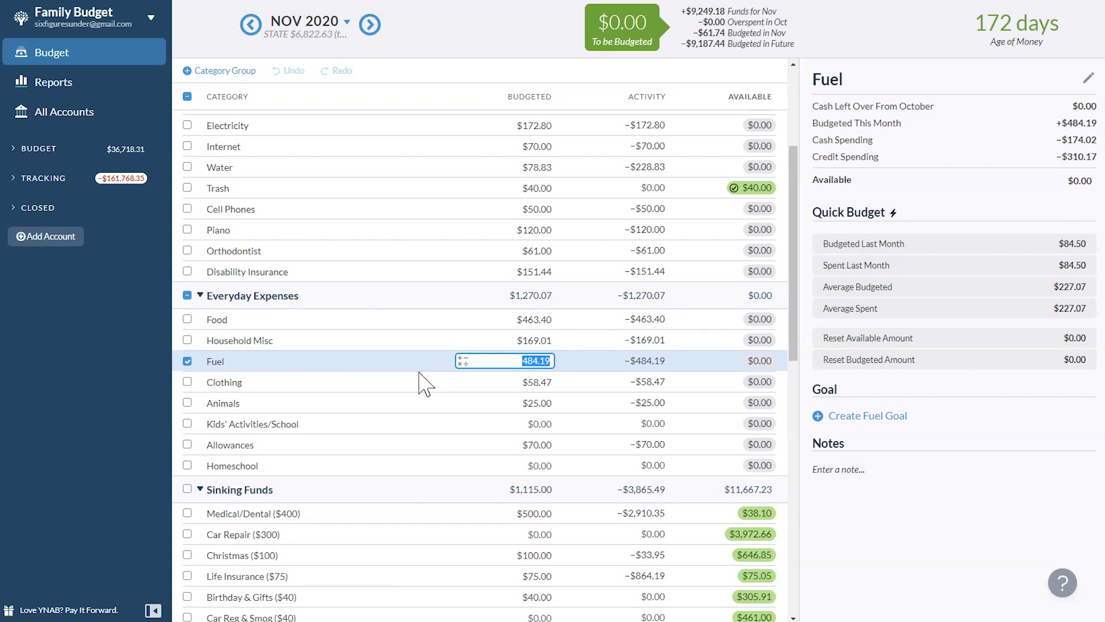
# Step: Review the Clothing, Animals and Allowances category budgets
pyautogui.click(418, 382)
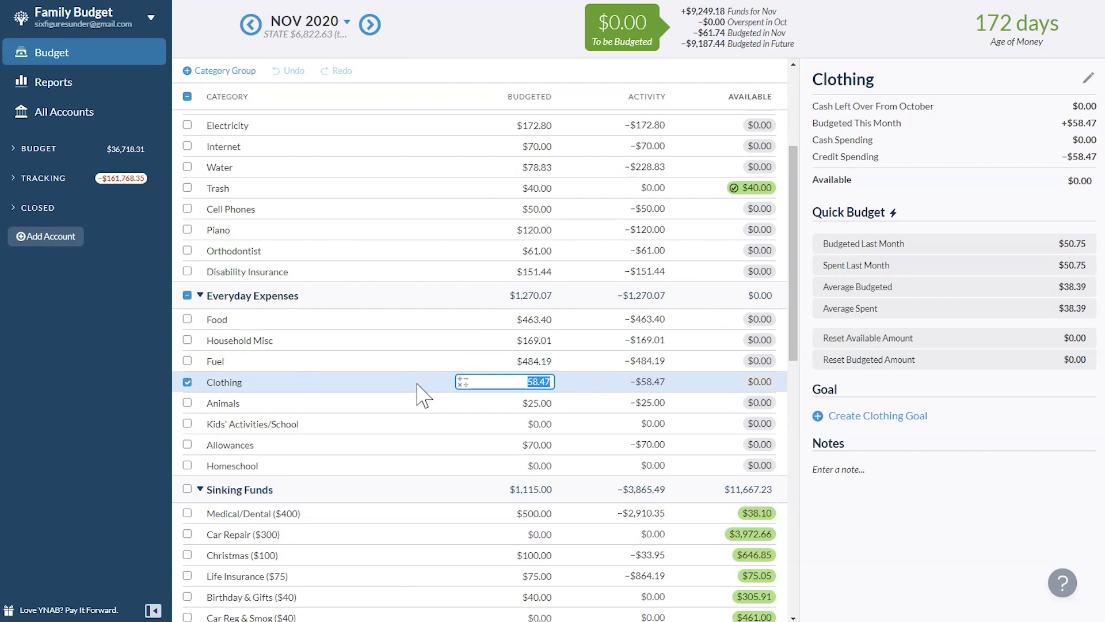
pyautogui.click(416, 384)
pyautogui.click(414, 403)
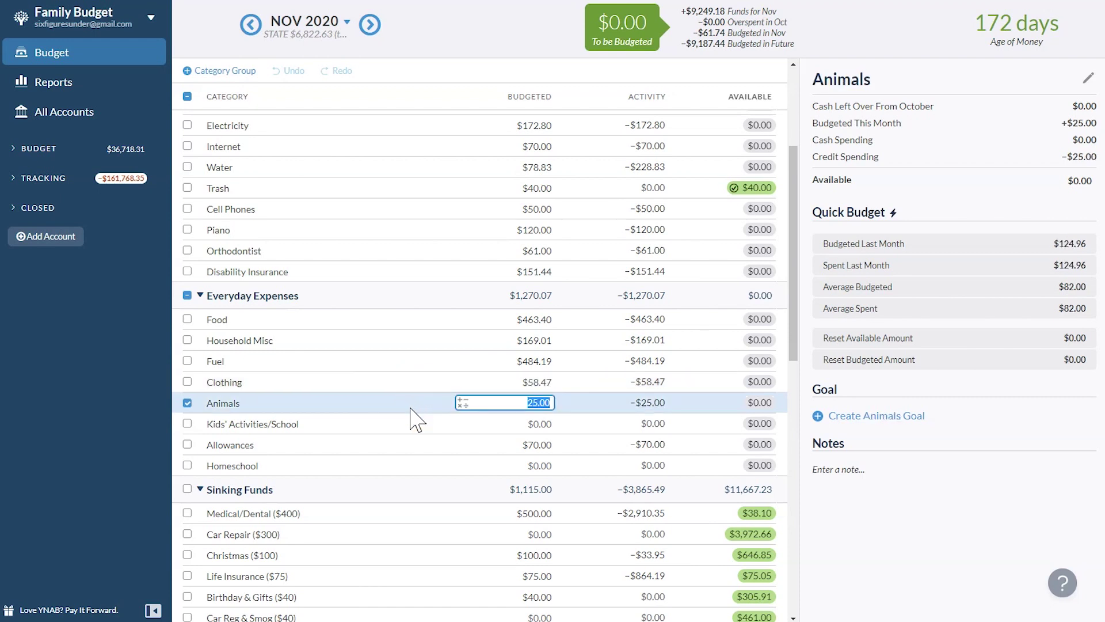
pyautogui.click(395, 445)
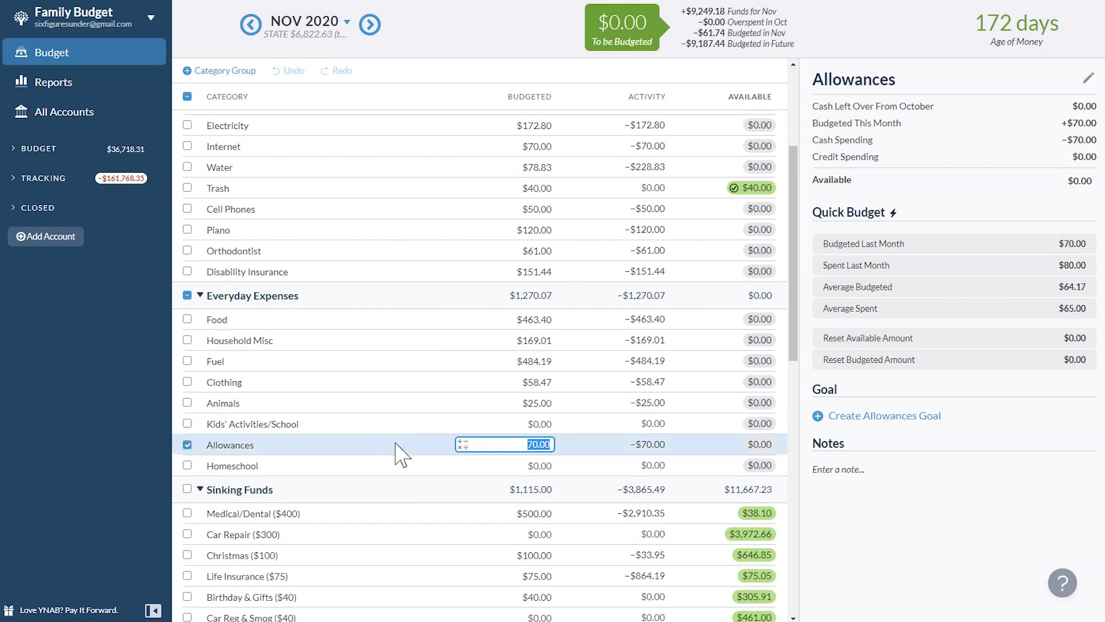
# Step: Scroll to Sinking Funds and open Medical/Dental ($400): $500.00 budgeted, $38.10 available
pyautogui.scroll(-3, 395, 443)
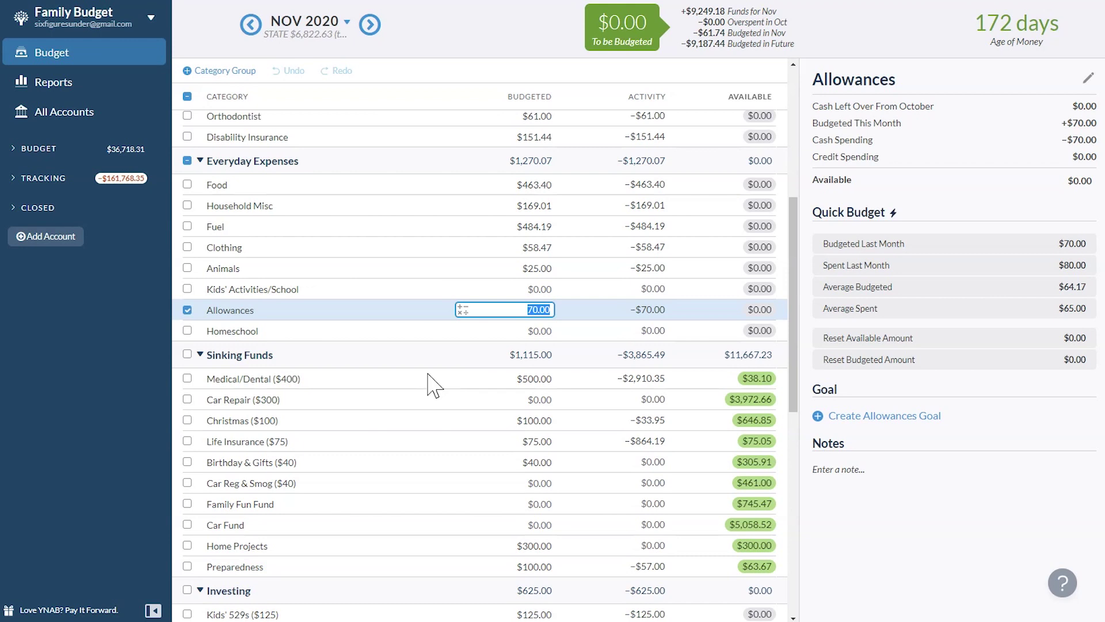
pyautogui.click(380, 380)
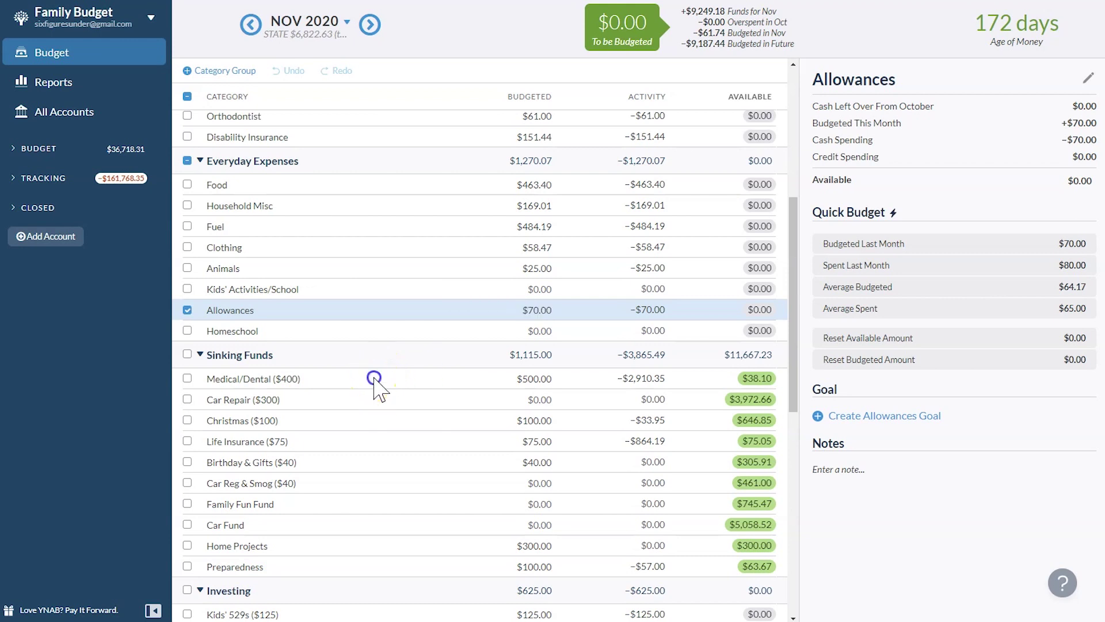
pyautogui.click(374, 379)
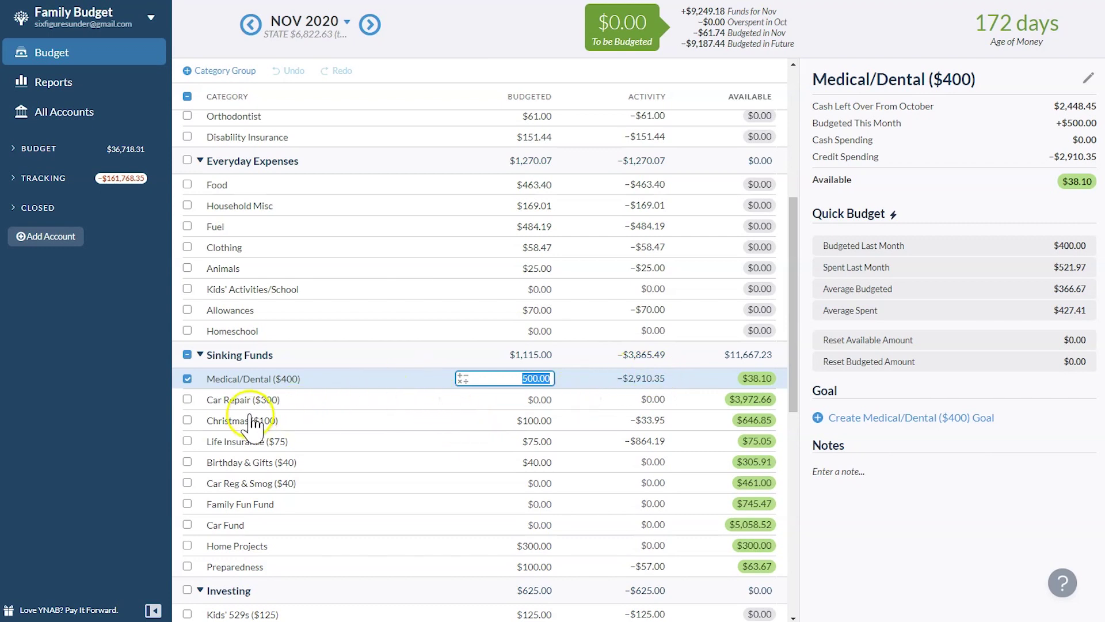
# Step: Review Car Repair and Christmas, then Life Insurance ($75) with $75.05 still available
pyautogui.click(313, 401)
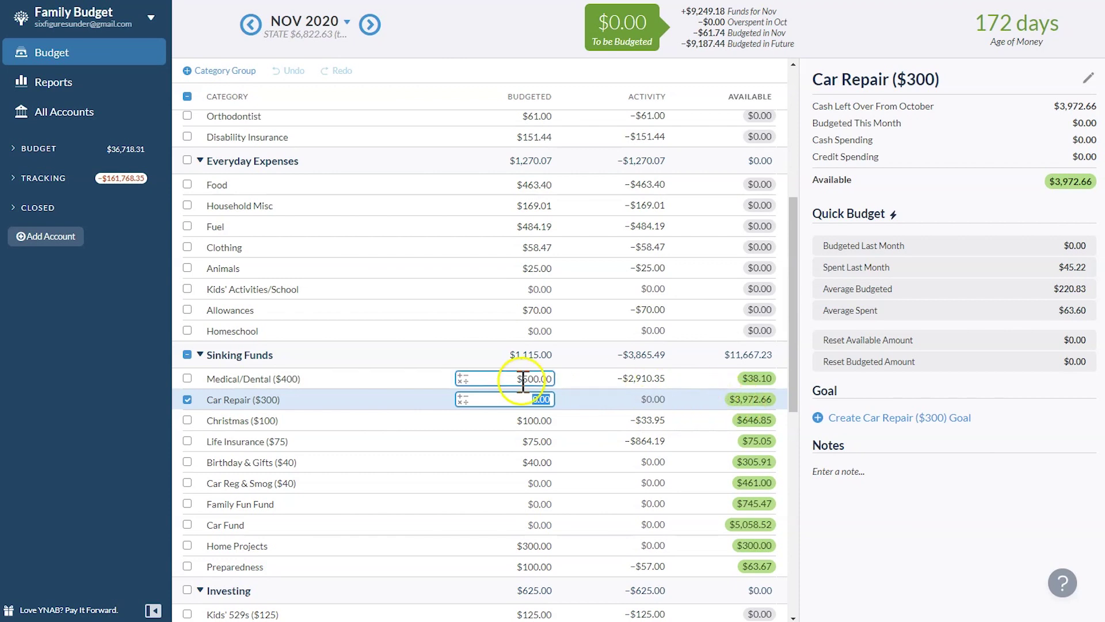
pyautogui.click(395, 423)
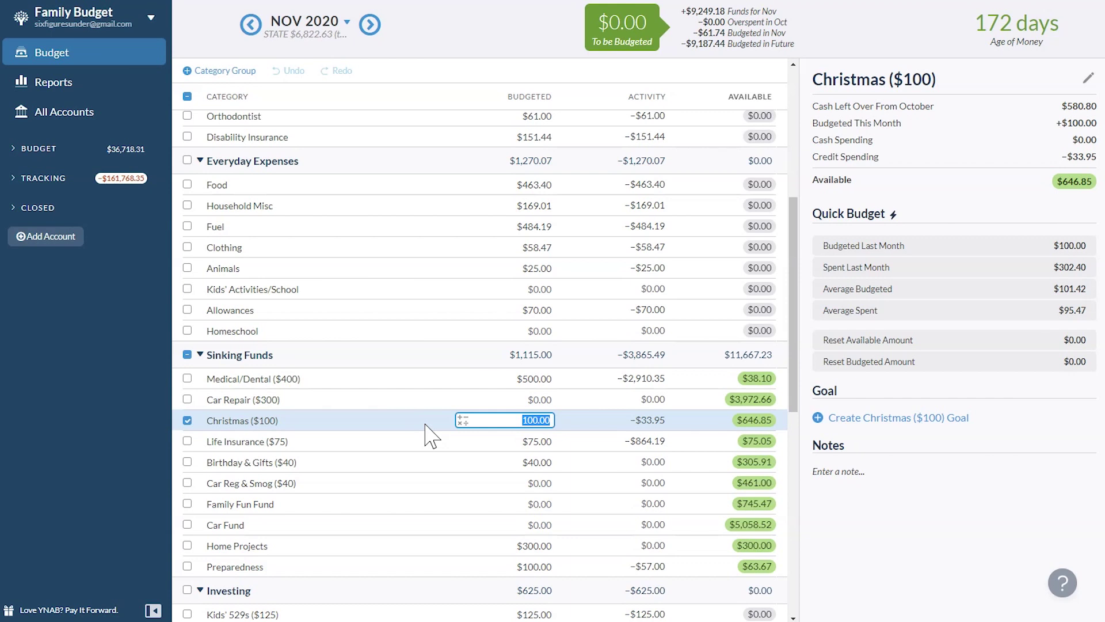
pyautogui.press('Return')
pyautogui.click(416, 444)
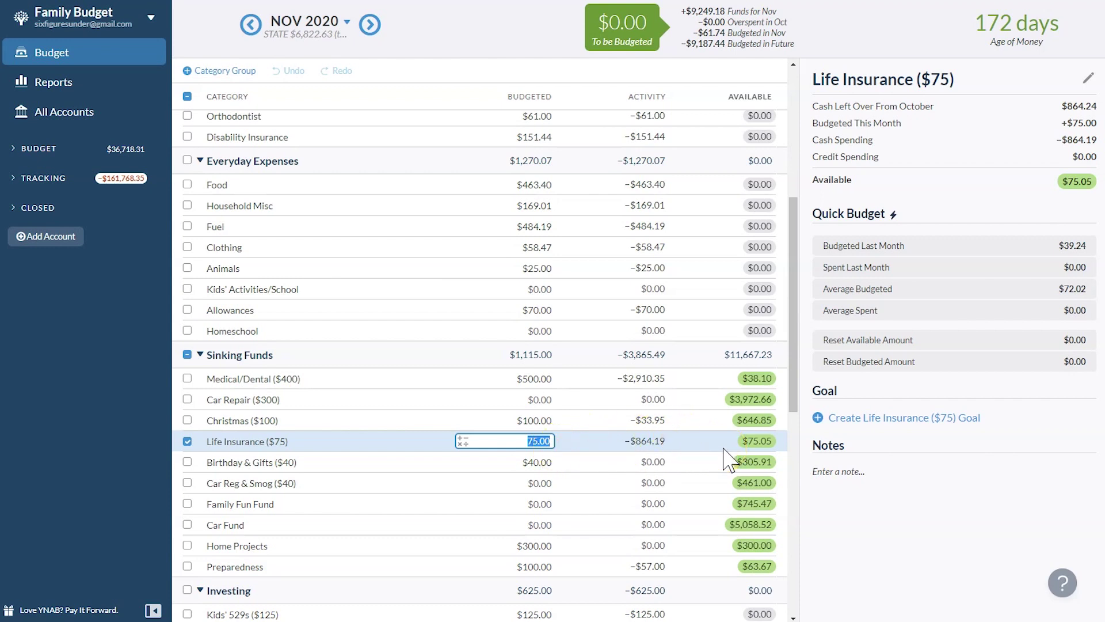
# Step: Review Birthday & Gifts, Car Reg & Smog, Family Fun Fund, Car Fund, Home Projects and Preparedness
pyautogui.click(426, 463)
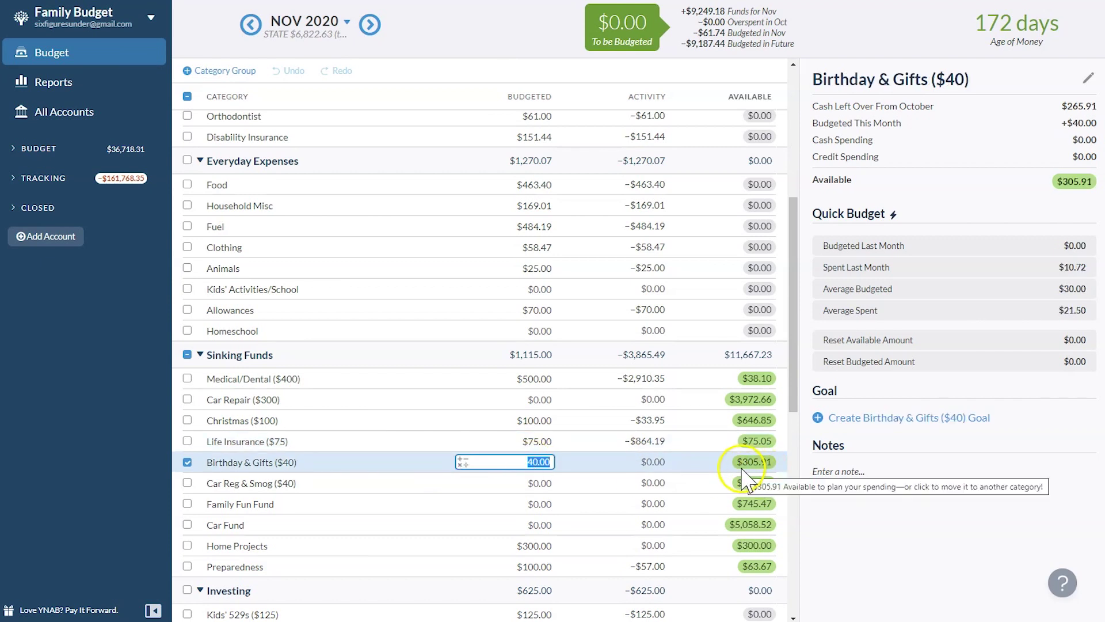
pyautogui.click(427, 482)
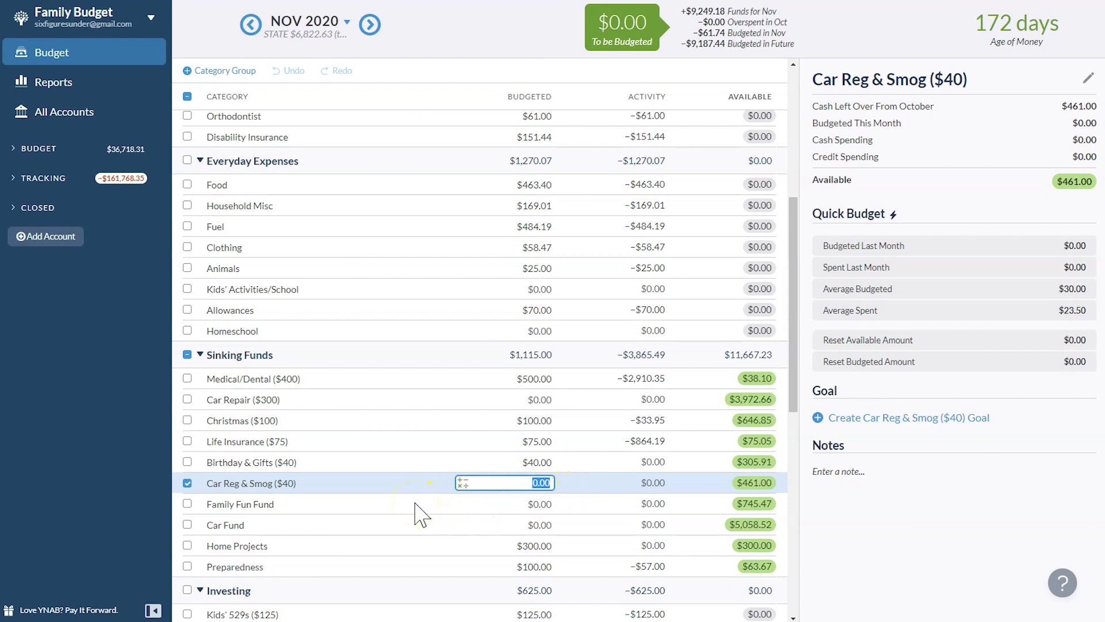
pyautogui.click(419, 510)
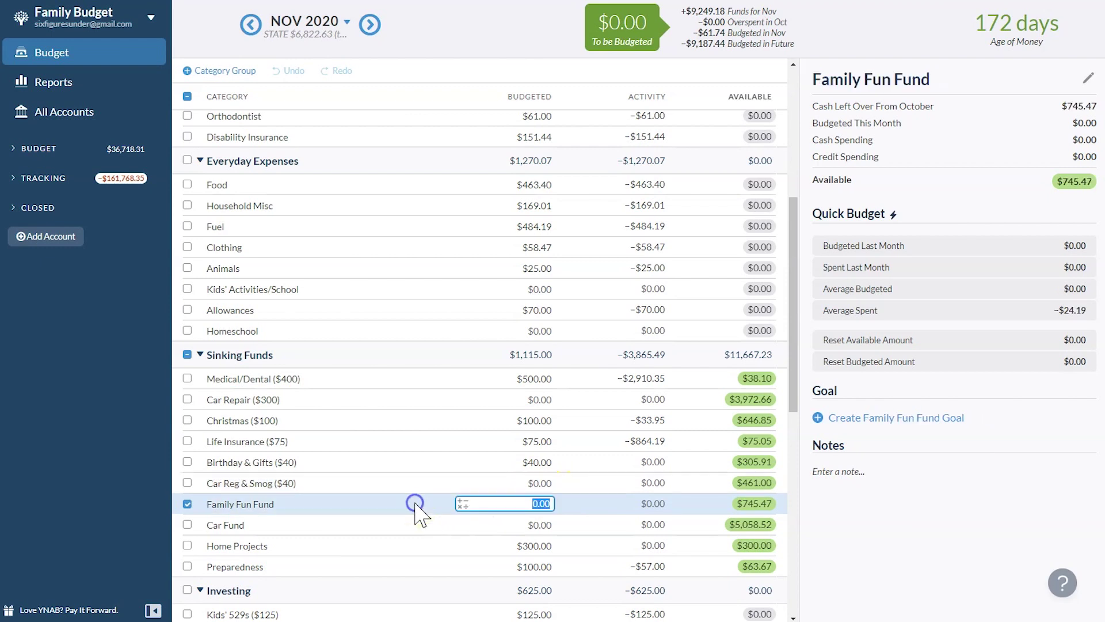
pyautogui.click(406, 524)
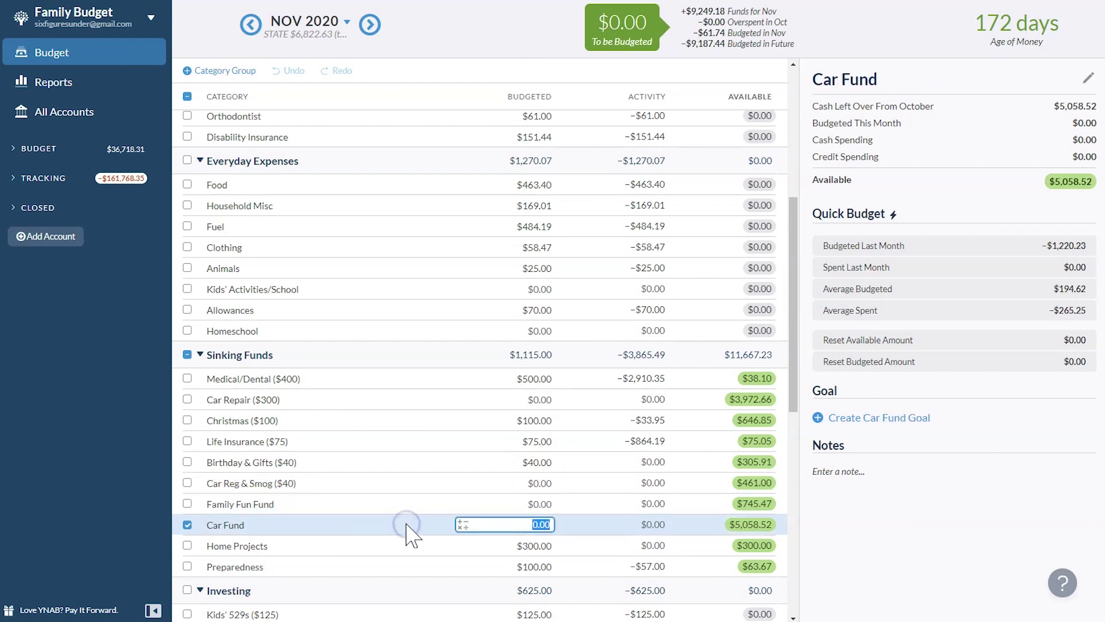
pyautogui.click(387, 547)
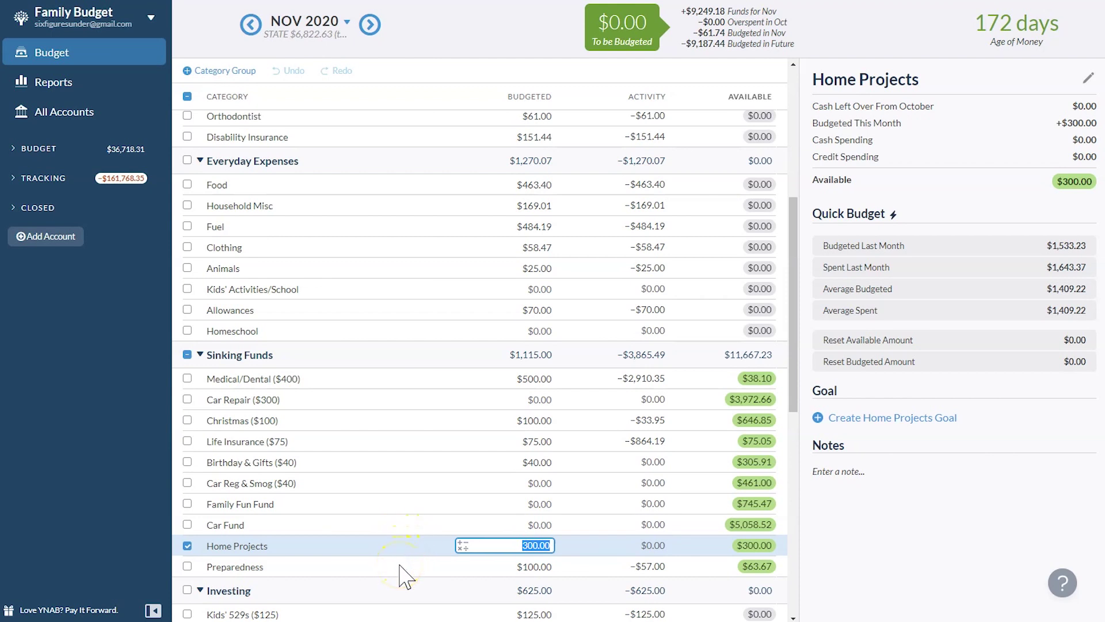
pyautogui.click(400, 566)
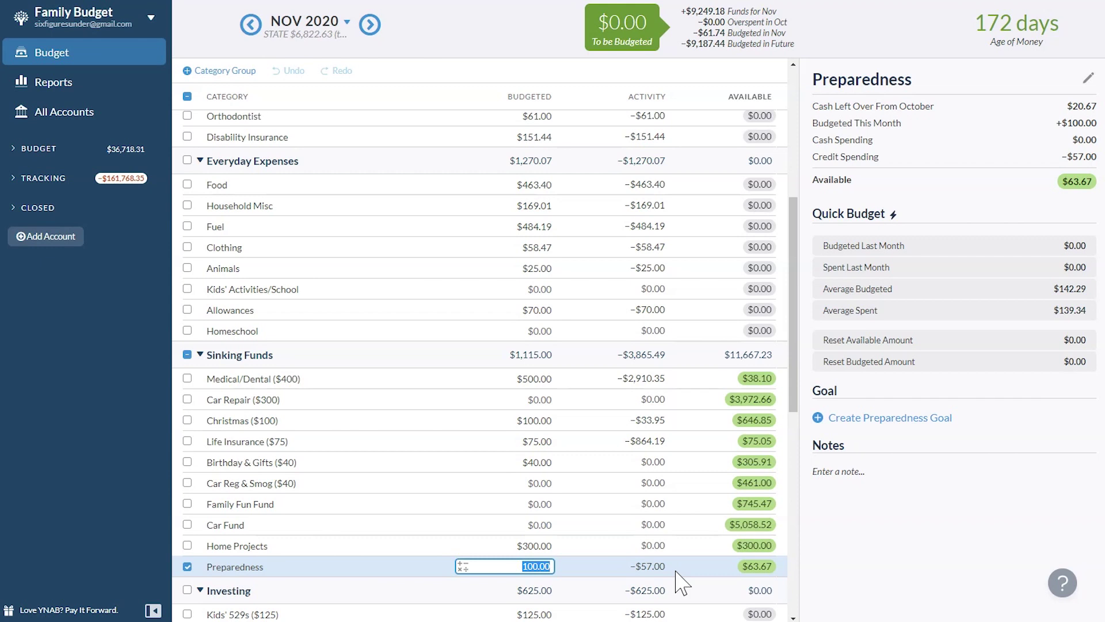
pyautogui.scroll(-1, 681, 582)
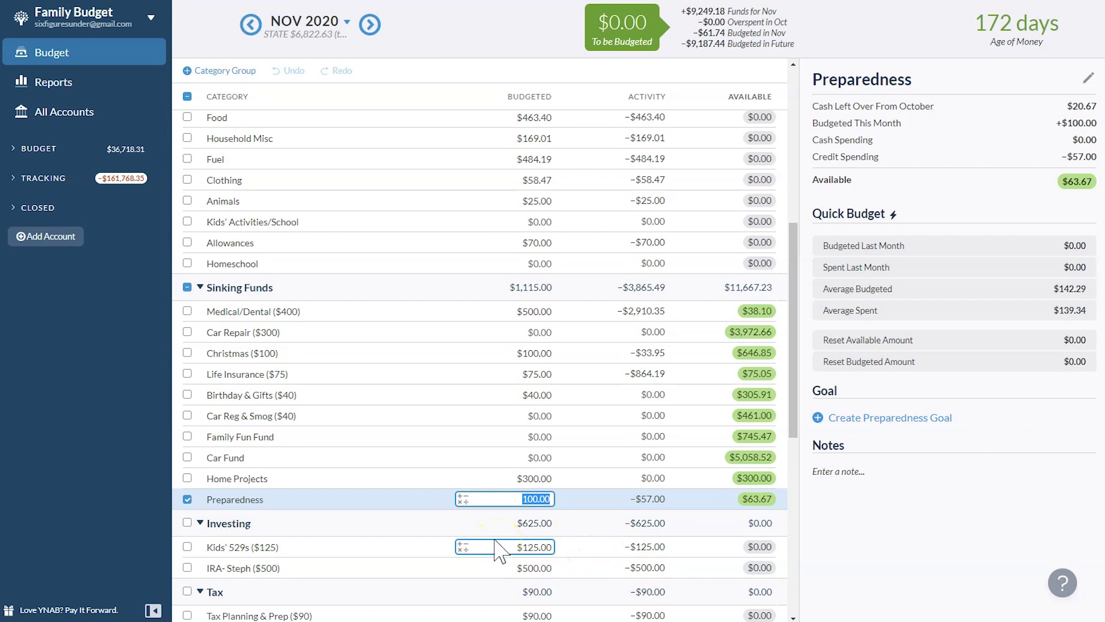
# Step: Review Kids' 529s and IRA- Steph, then deselect to show $46,277.84 total available
pyautogui.click(429, 555)
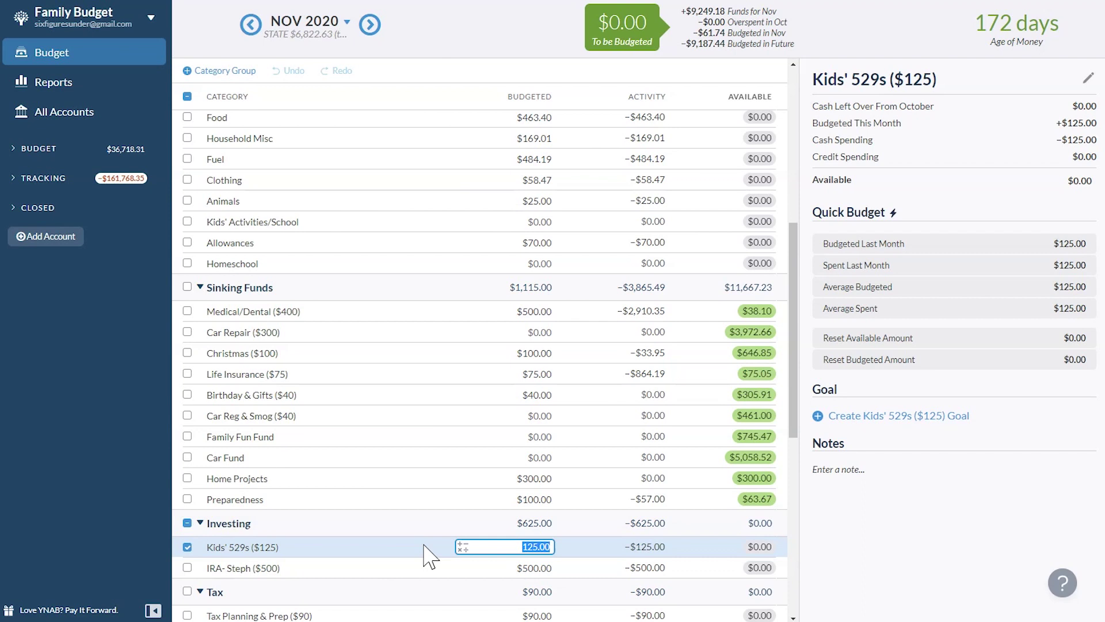
pyautogui.click(419, 567)
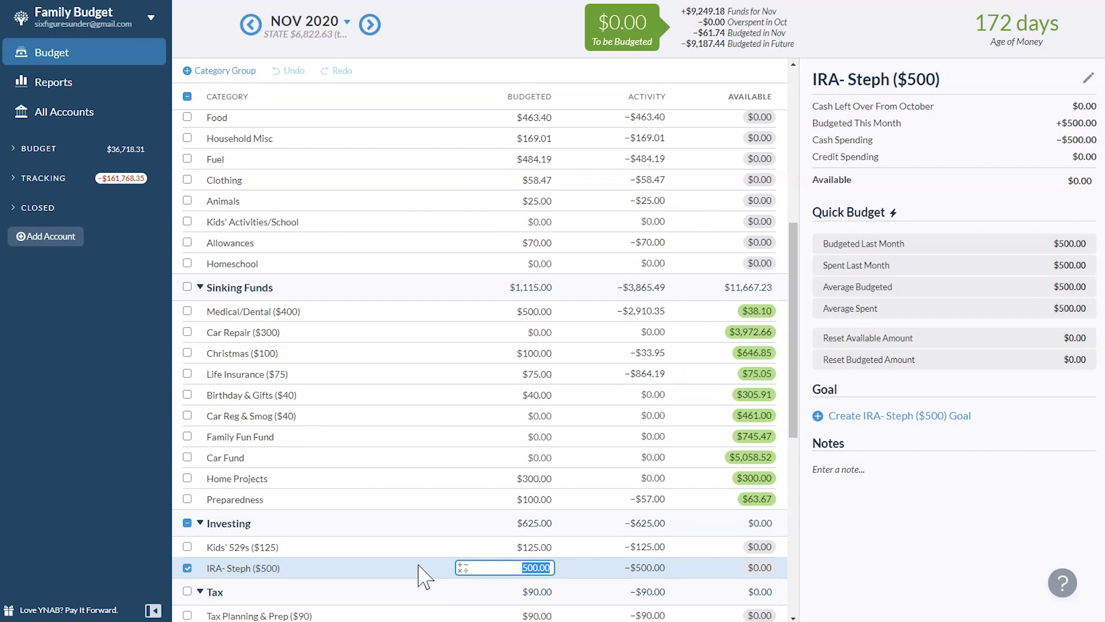
pyautogui.press('Return')
pyautogui.scroll(-1, 346, 573)
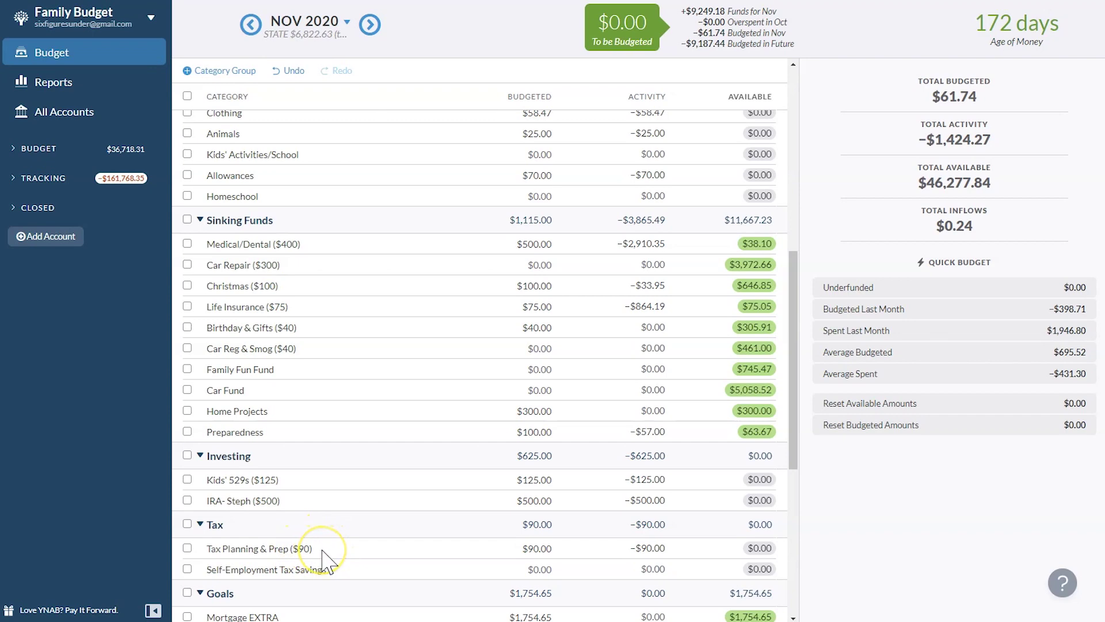
# Step: Past the Tax categories, select Mortgage EXTRA: $1,754.65 budgeted for November, nothing spent, no goal
pyautogui.scroll(-1, 323, 551)
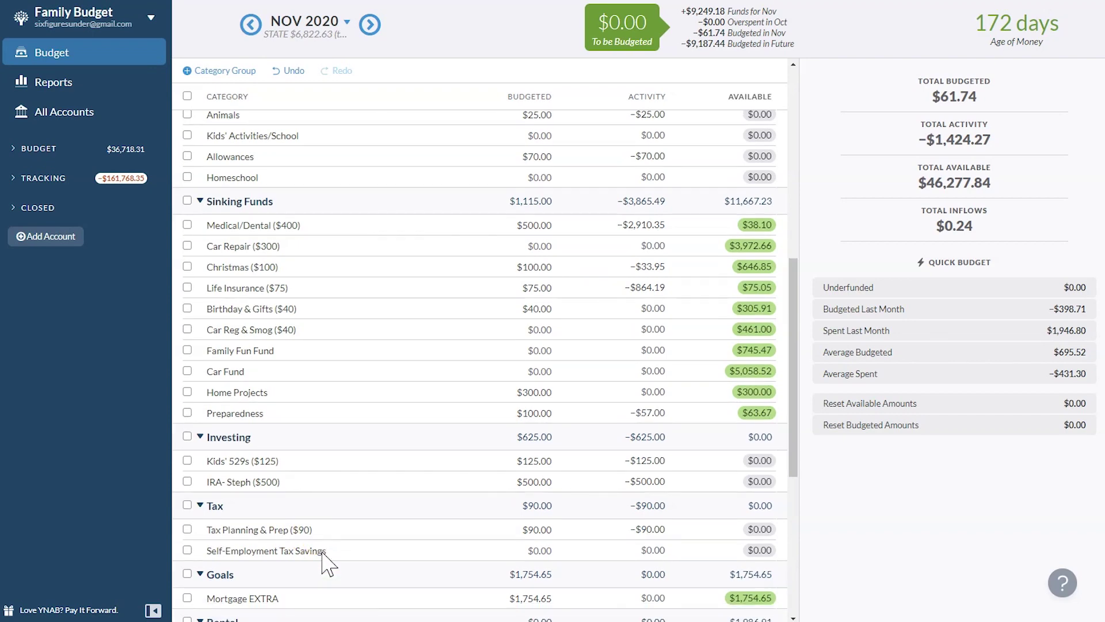
pyautogui.scroll(1, 322, 552)
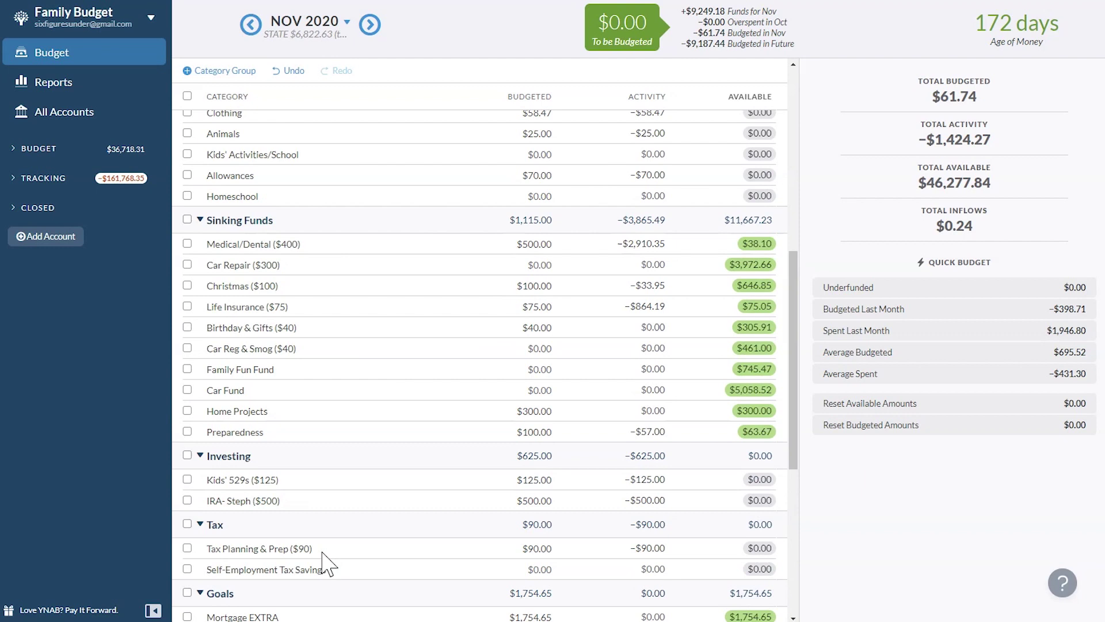
pyautogui.scroll(-1, 323, 551)
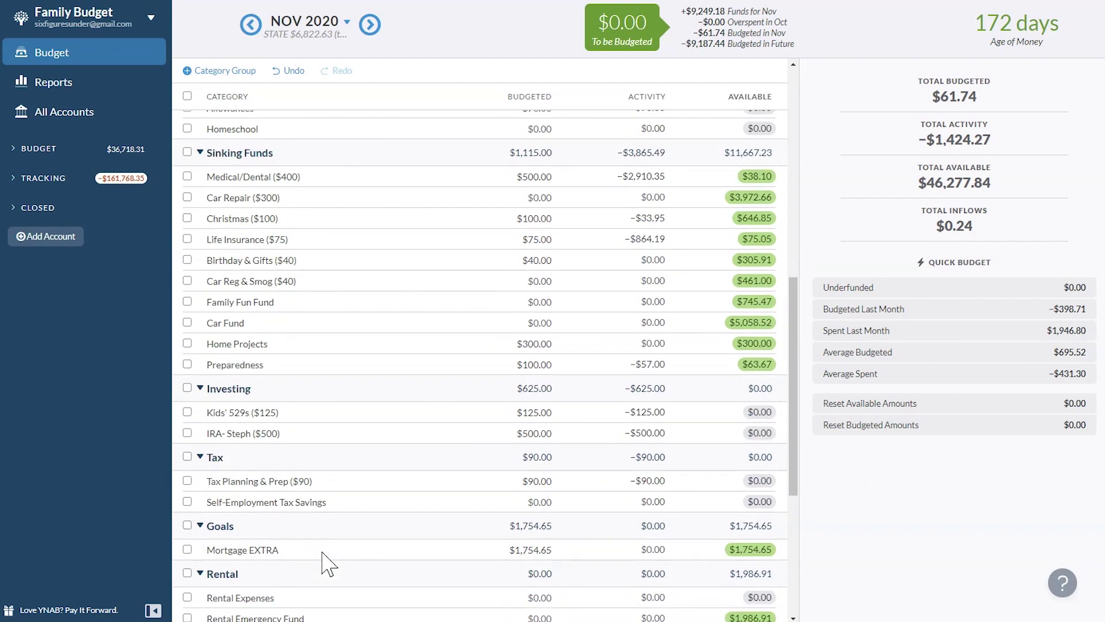
pyautogui.click(322, 552)
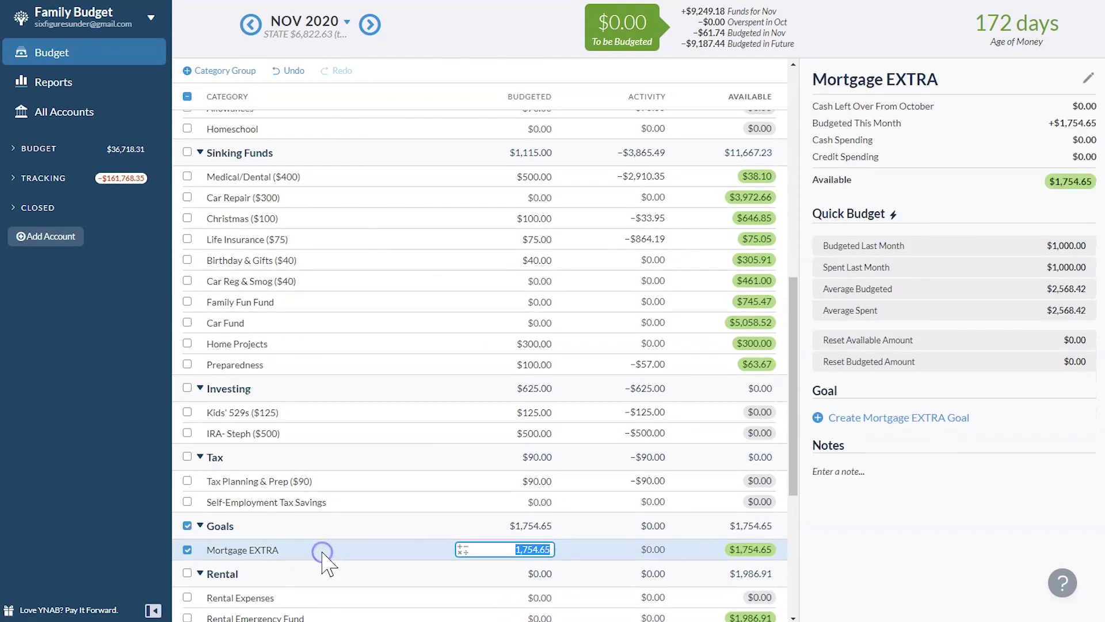
pyautogui.click(416, 555)
pyautogui.scroll(20, 563, 141)
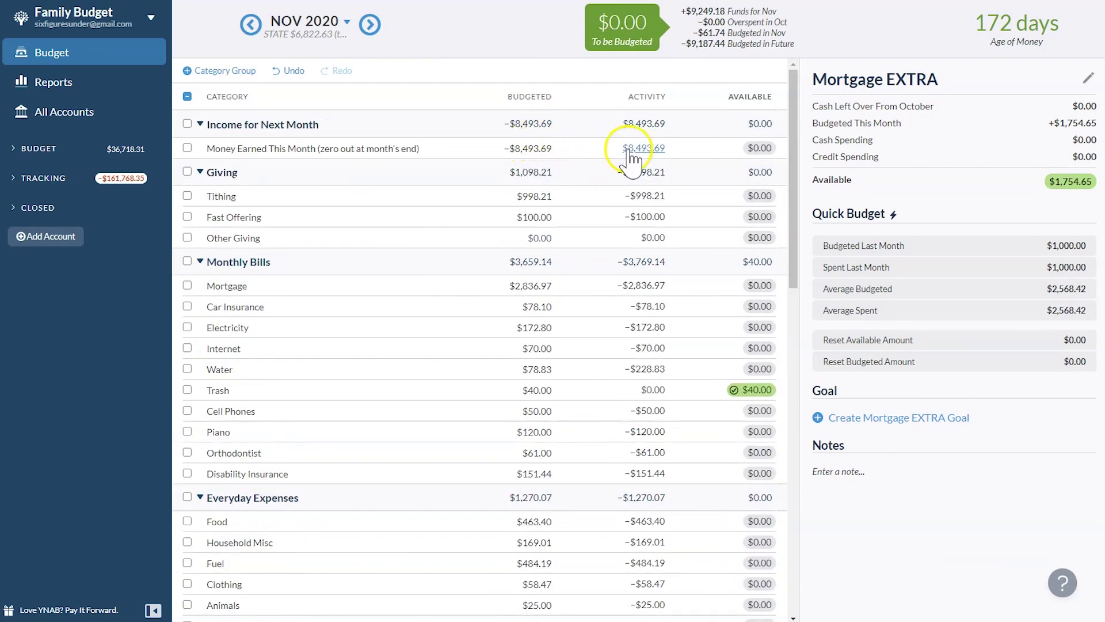